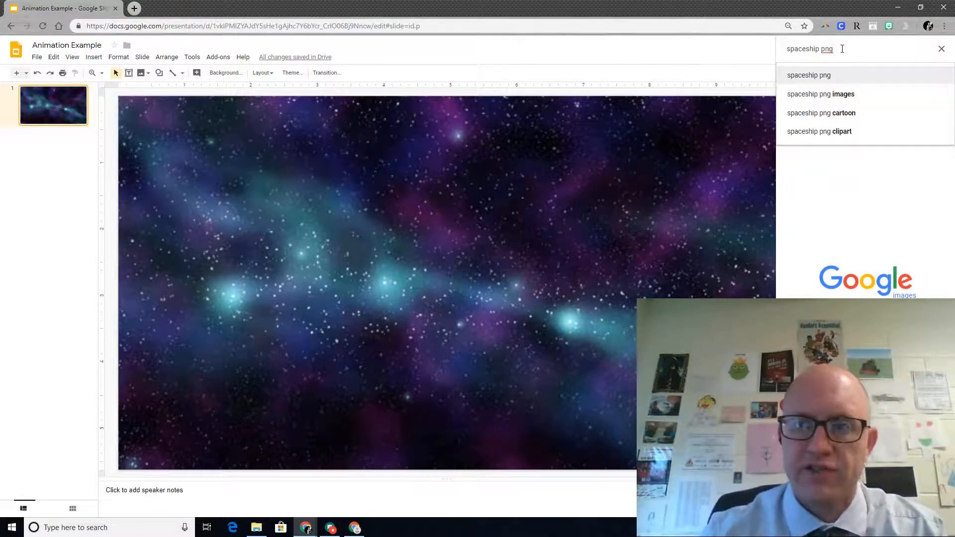
- Search web images for "spaceship png" and insert the picture with two views of the NCC-1701 starship on the slide
key("Return")
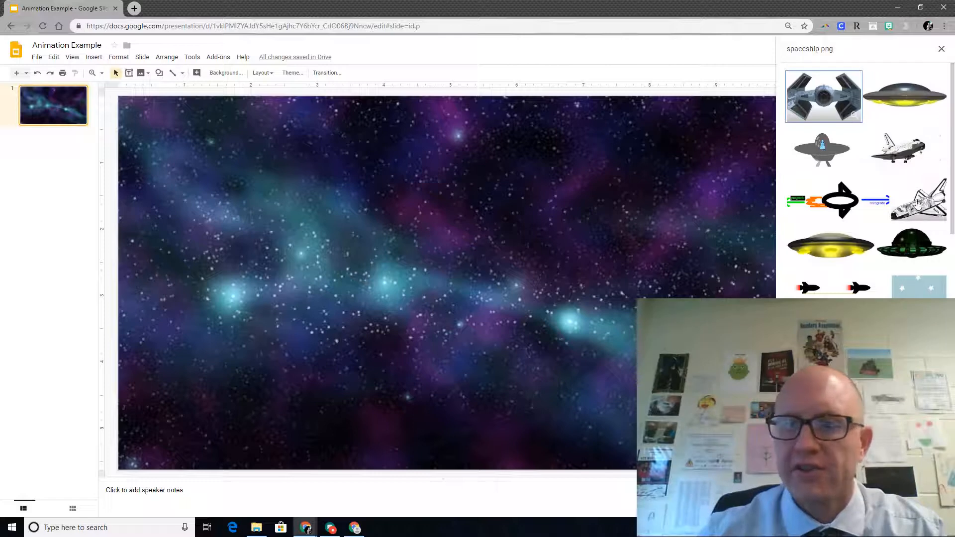
scroll(891, 201, "down", 6)
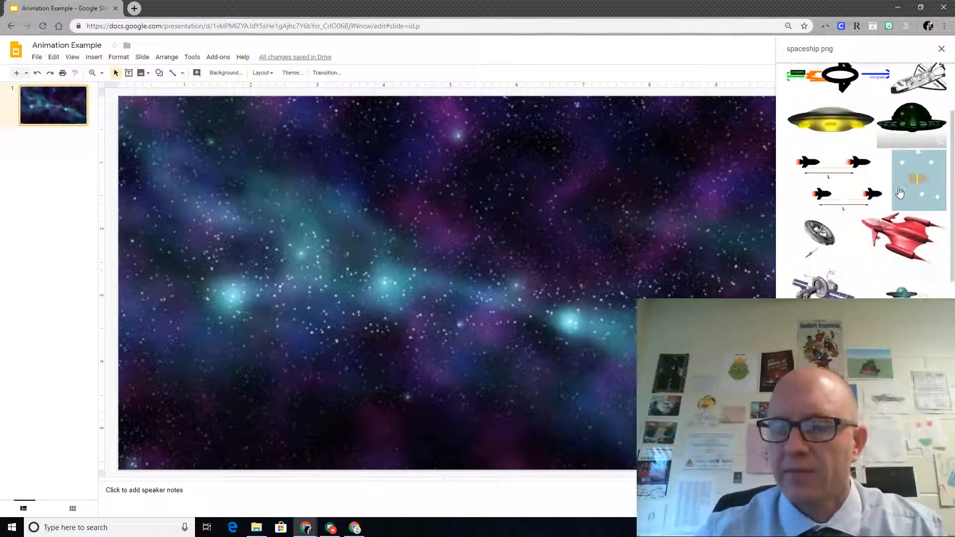
scroll(899, 192, "down", 5)
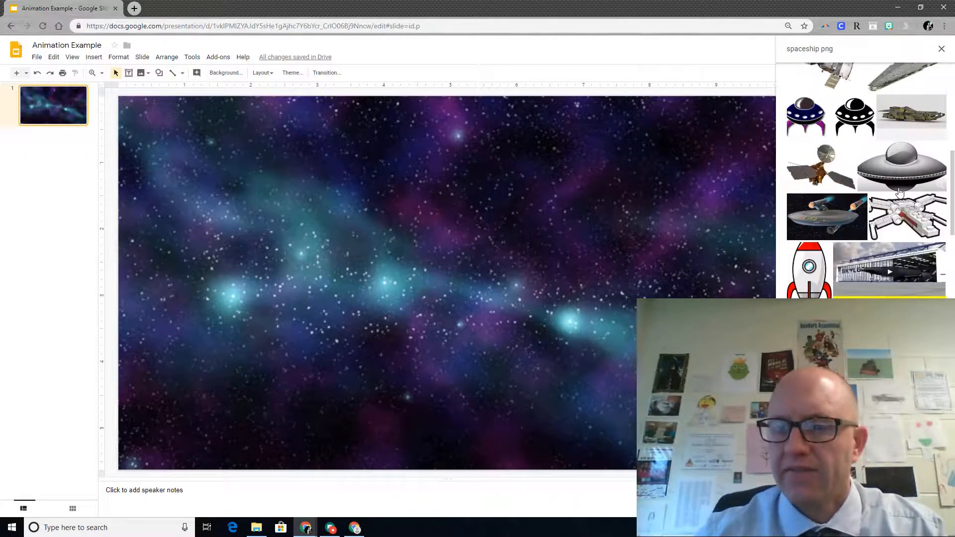
scroll(899, 192, "down", 3)
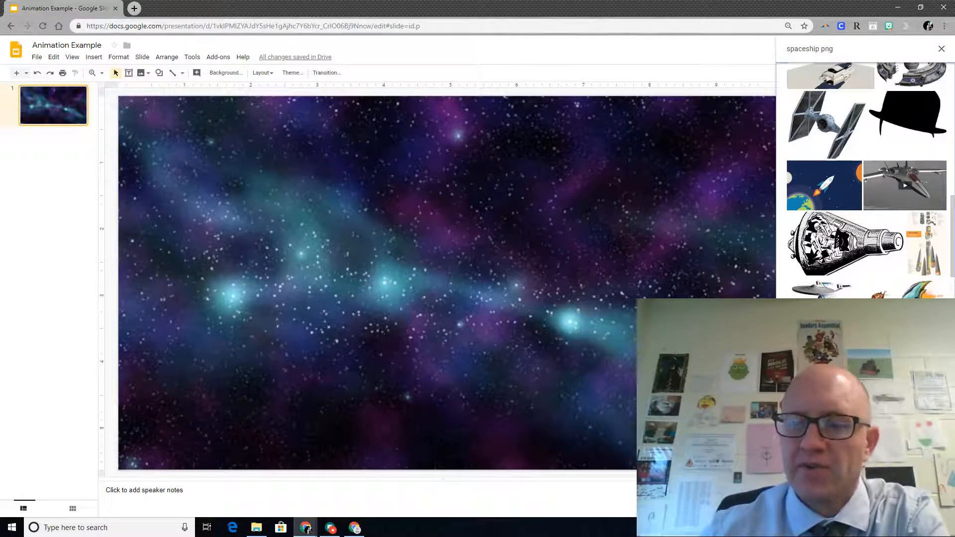
left_click_drag(821, 291, 272, 219)
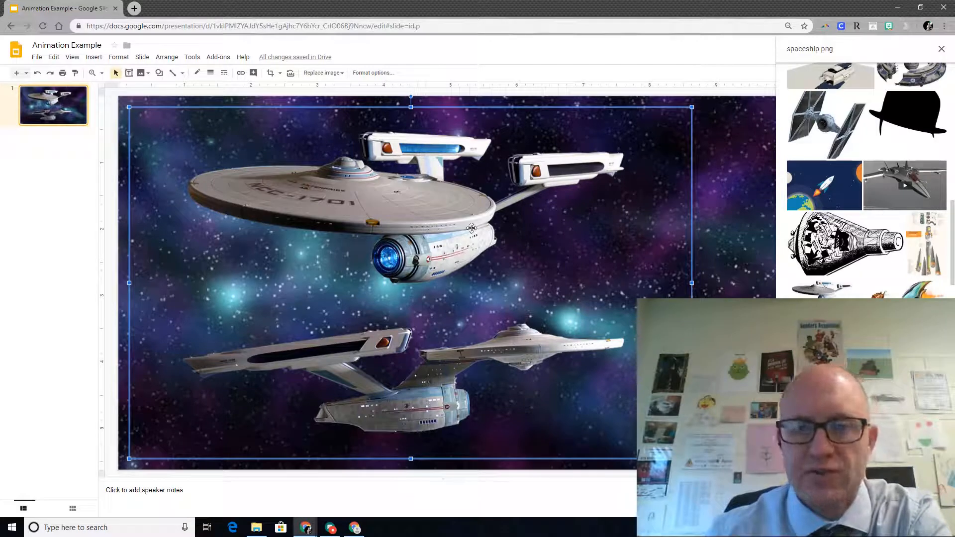
- Crop the starship picture to keep only the lower ship, removing the large upper view
double_click(436, 247)
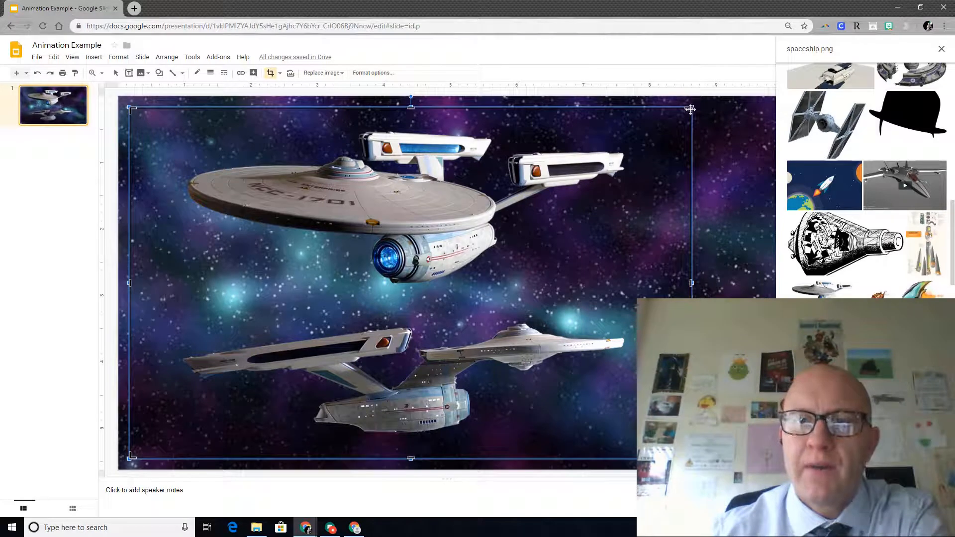
left_click_drag(689, 109, 687, 286)
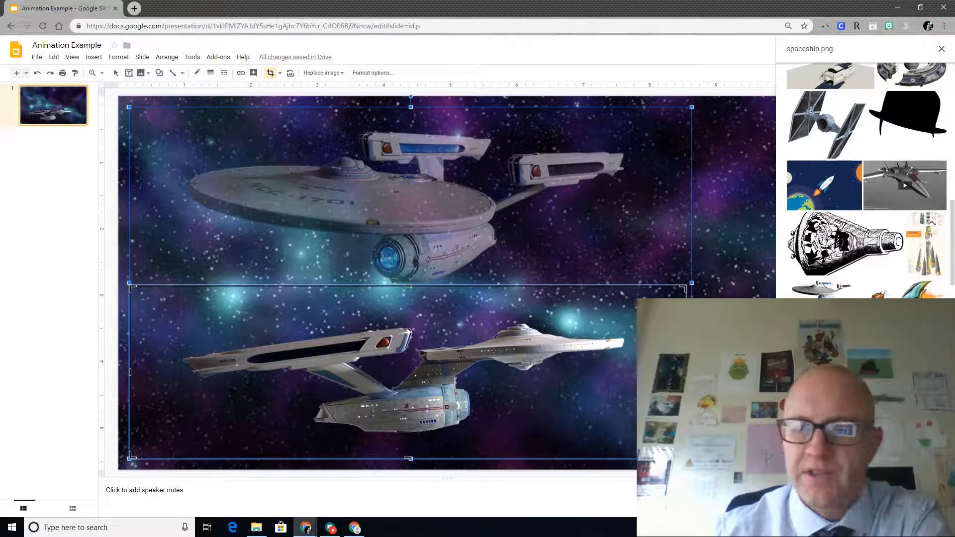
key("Return")
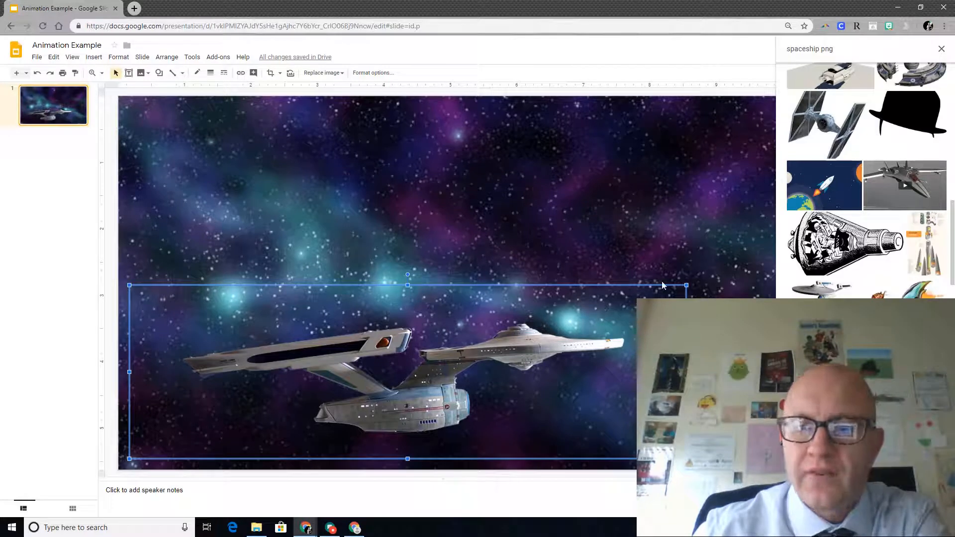
- Shrink the cropped spaceship and place it at the slide's lower-left corner with only its nose showing on the slide
left_click_drag(687, 285, 356, 389)
left_click_drag(290, 429, 244, 407)
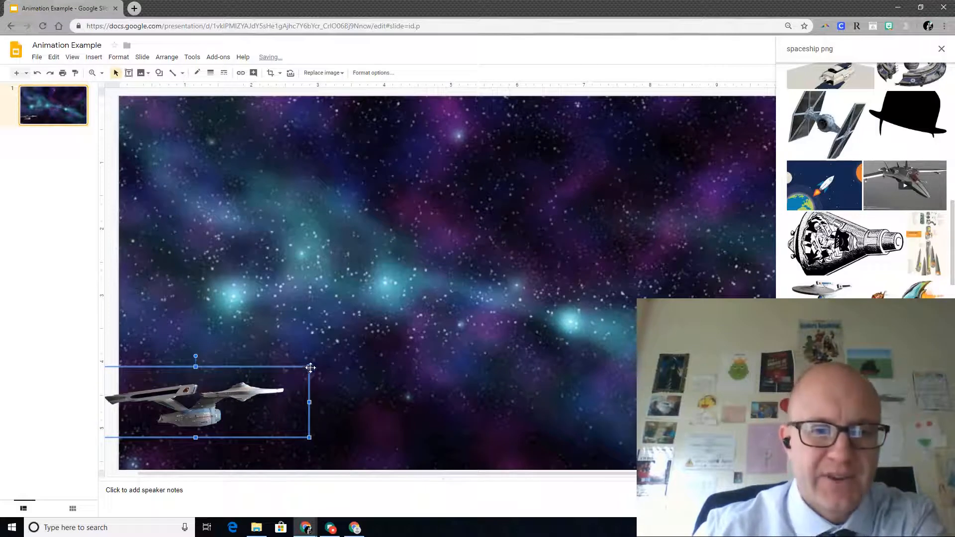
left_click_drag(310, 368, 300, 371)
left_click_drag(249, 398, 115, 435)
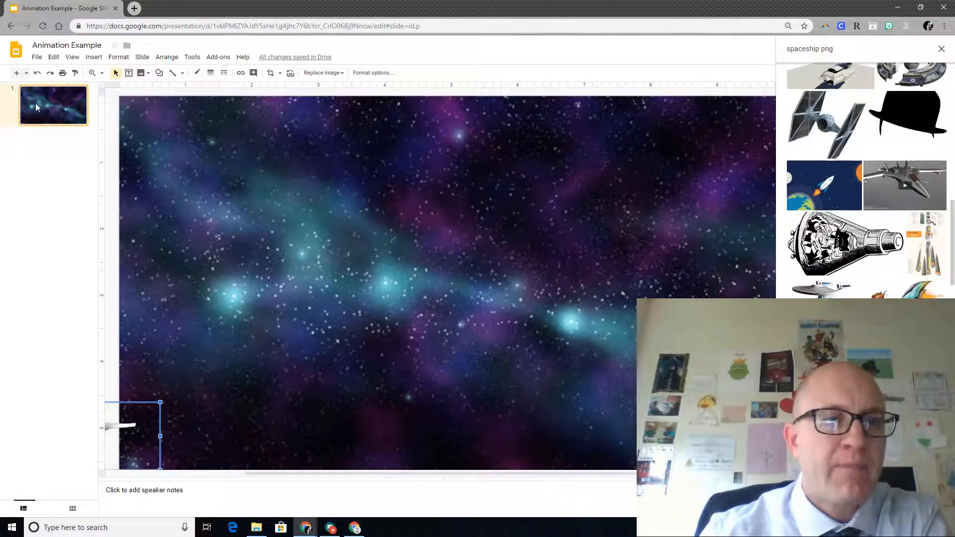
- Duplicate slide 1 and shift the spaceship slightly to the right on the new slide 2
left_click(26, 73)
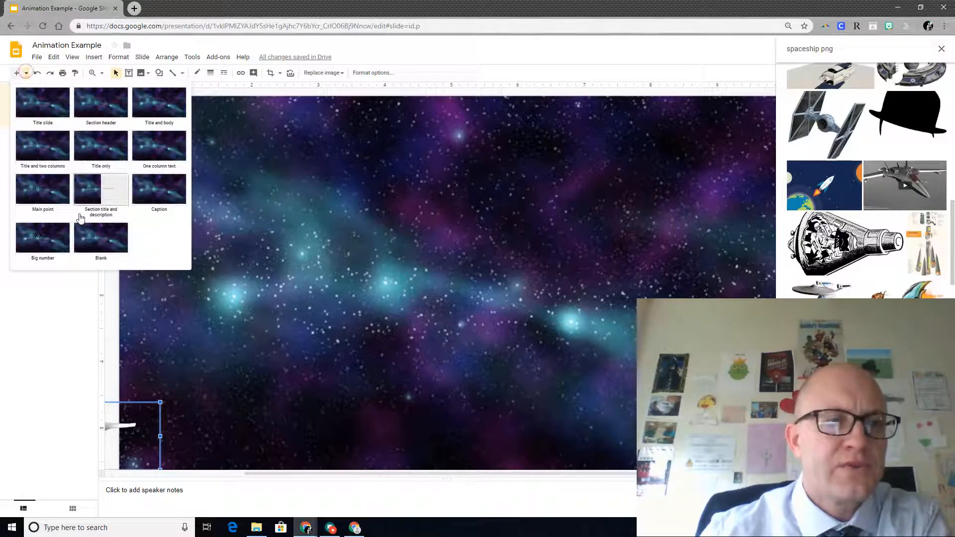
left_click(26, 73)
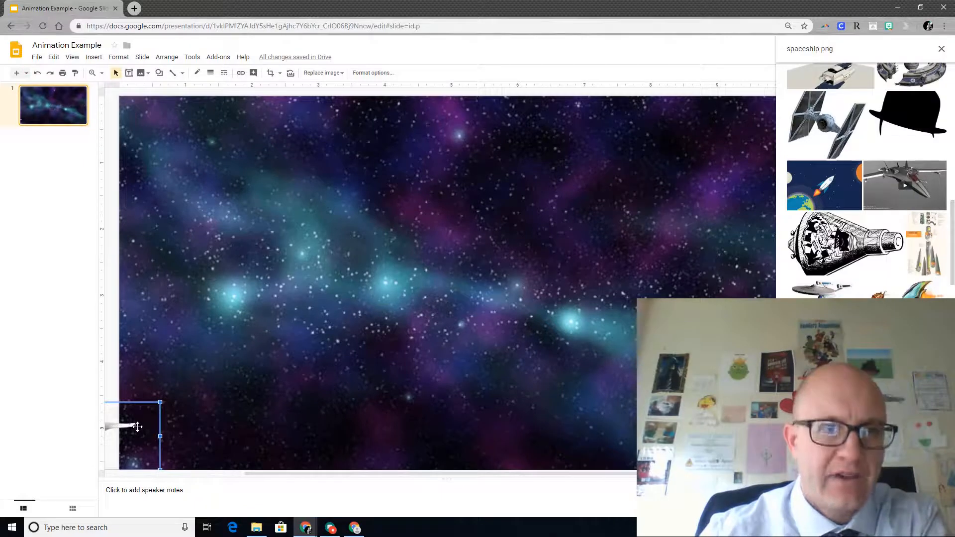
right_click(54, 109)
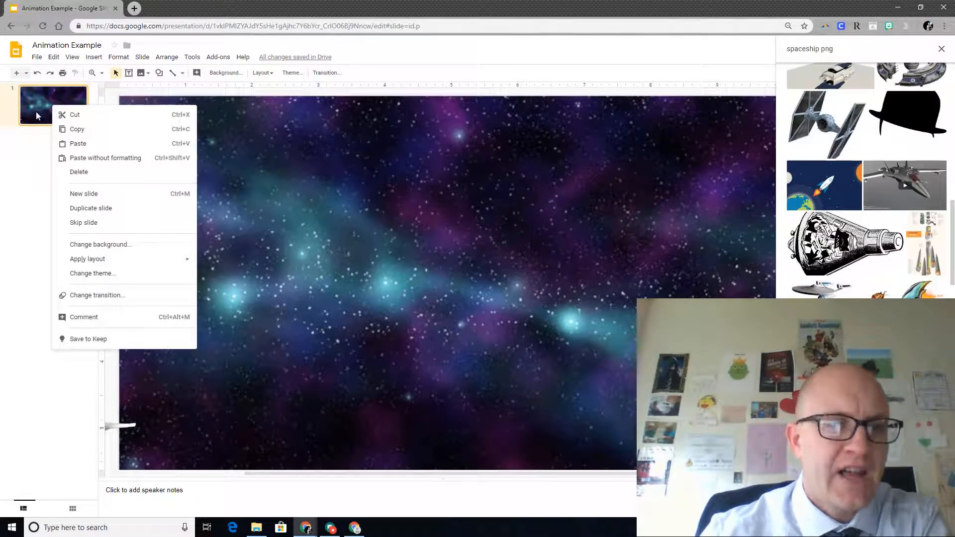
left_click(82, 209)
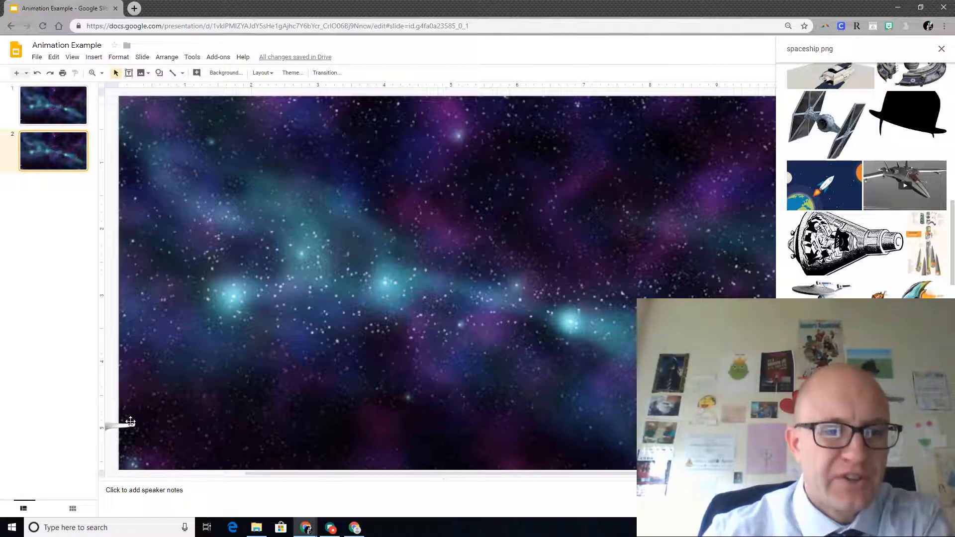
left_click_drag(117, 426, 138, 424)
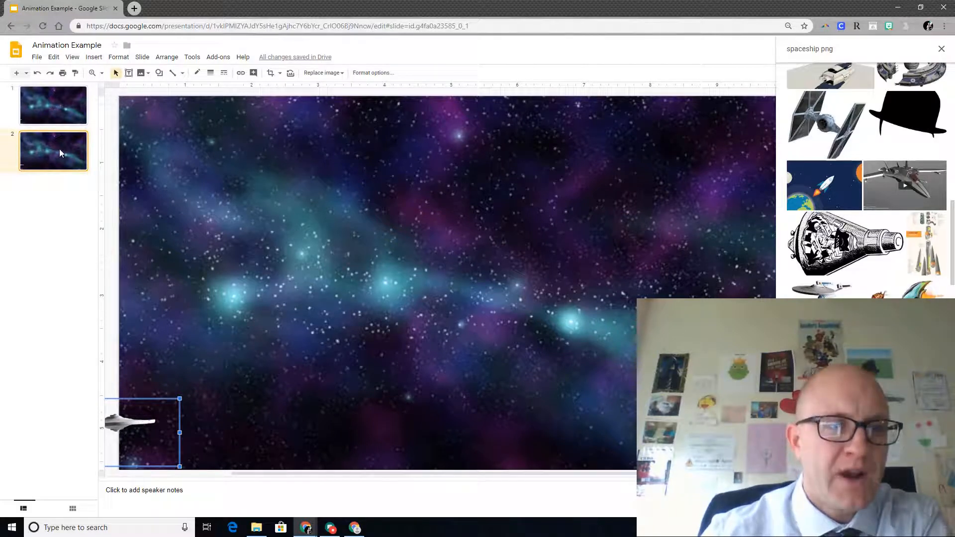
- Duplicate slide 2 and move the spaceship a little further right on the new slide 3
right_click(57, 105)
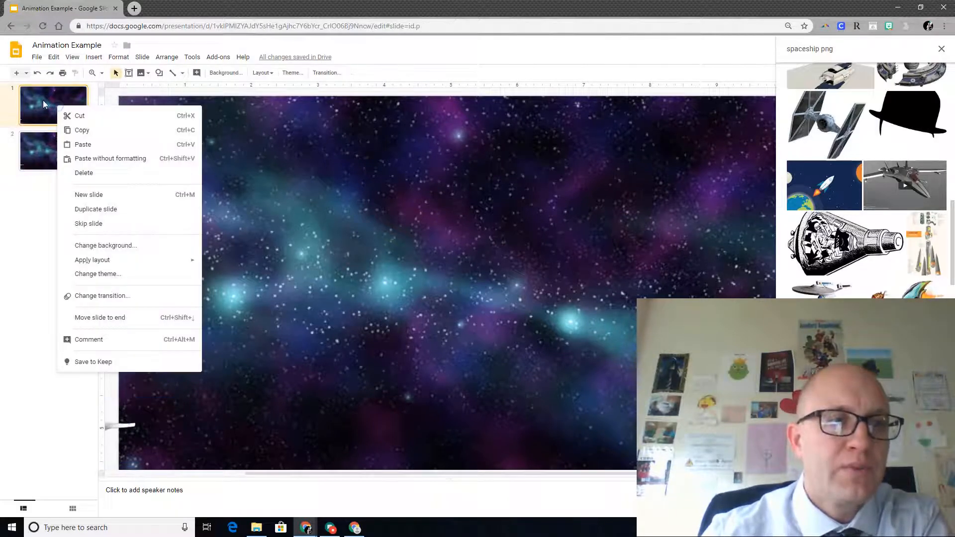
right_click(38, 160)
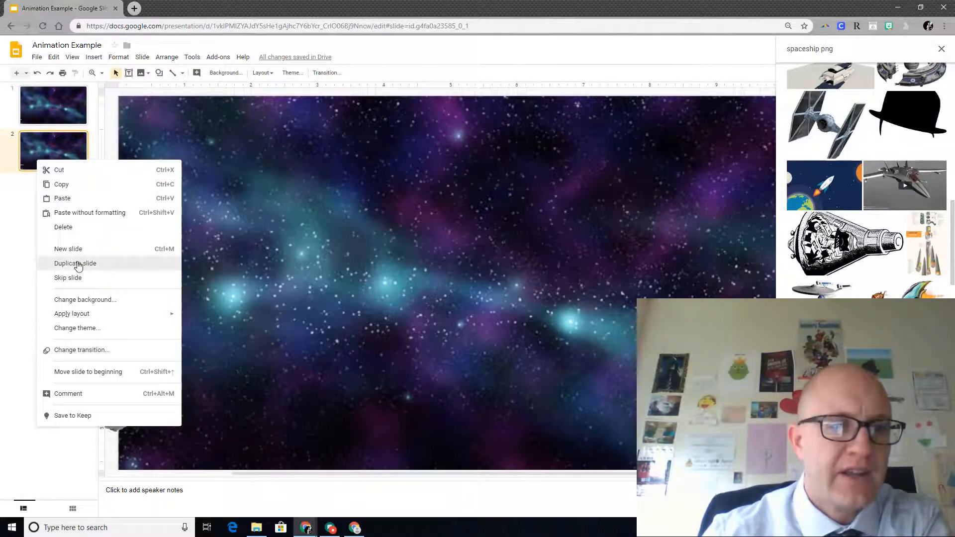
left_click(75, 263)
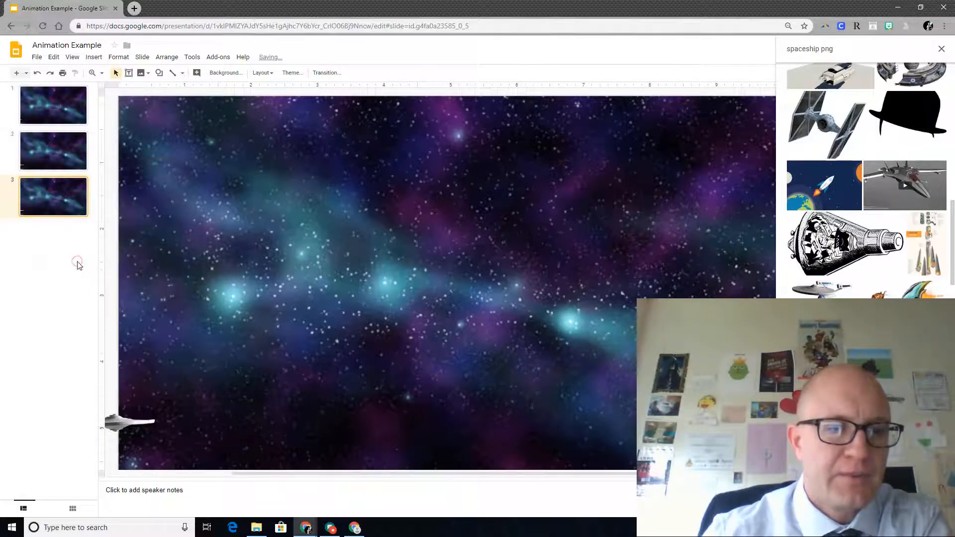
left_click(125, 424)
left_click_drag(126, 423, 141, 423)
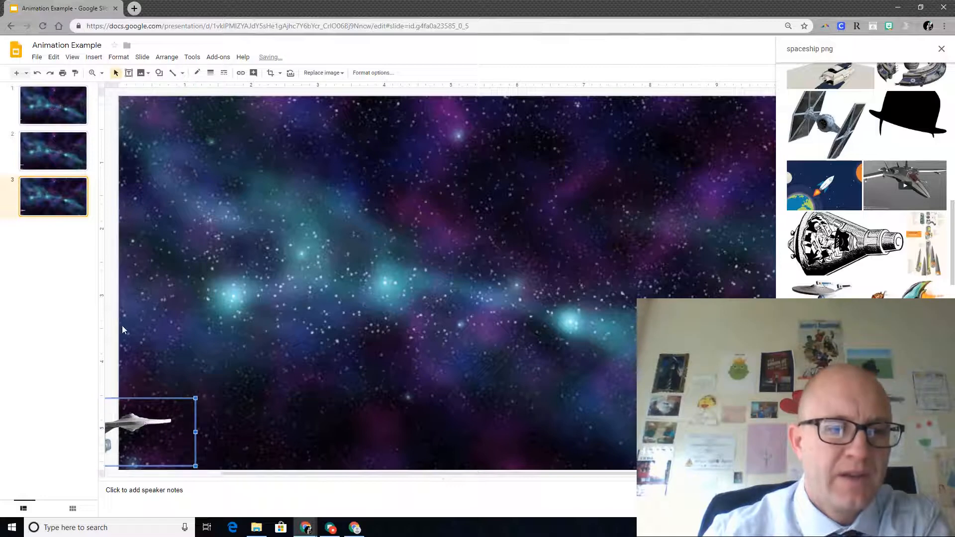
- Duplicate slide 3 and nudge the spaceship slightly right and up on the new slide 4
right_click(52, 208)
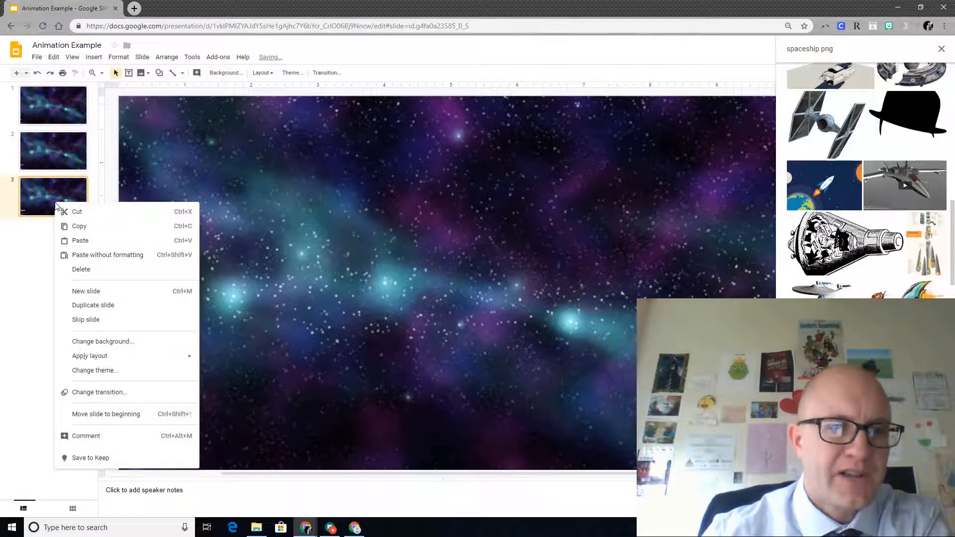
left_click(84, 309)
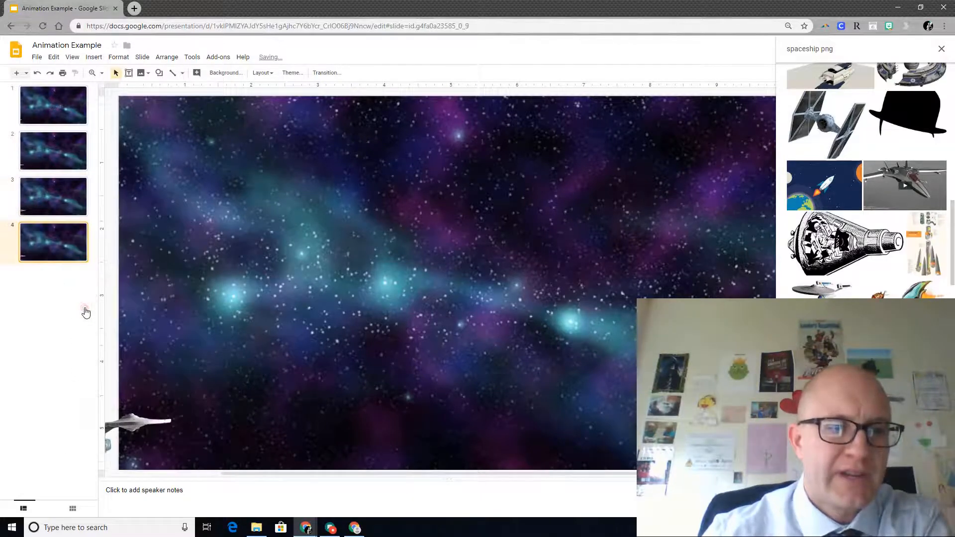
left_click(125, 426)
left_click_drag(138, 424, 140, 424)
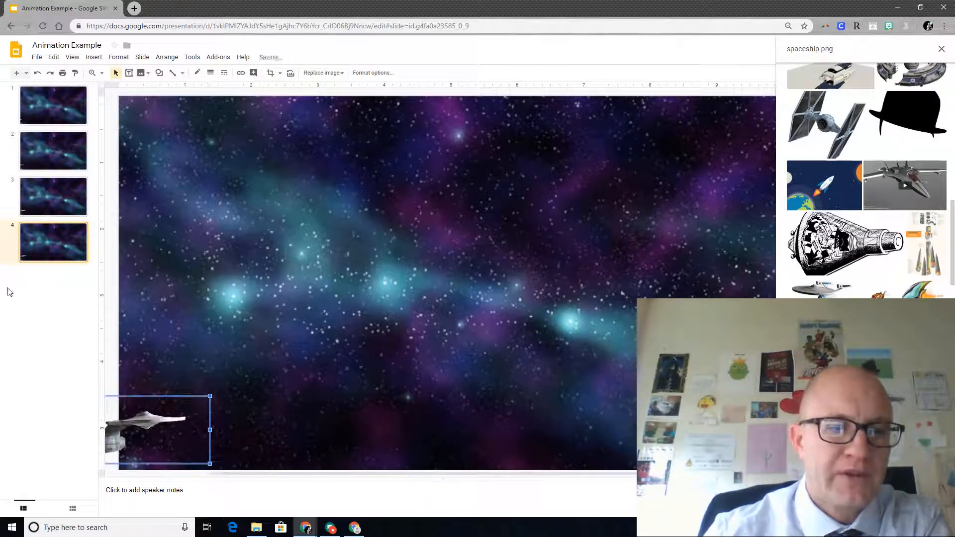
- Duplicate slide 4 and nudge the spaceship a little further right on the new slide 5
right_click(43, 232)
left_click(70, 337)
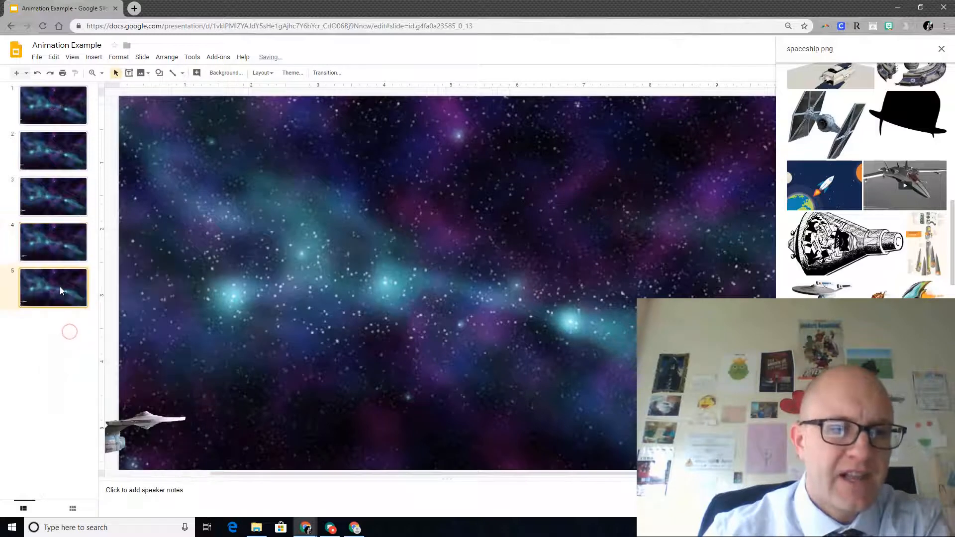
left_click(146, 423)
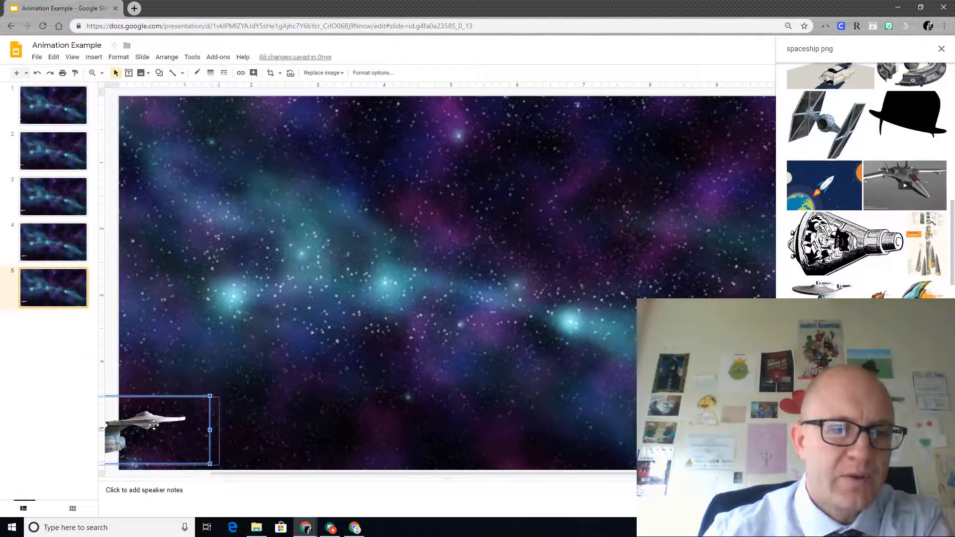
left_click_drag(153, 424, 155, 424)
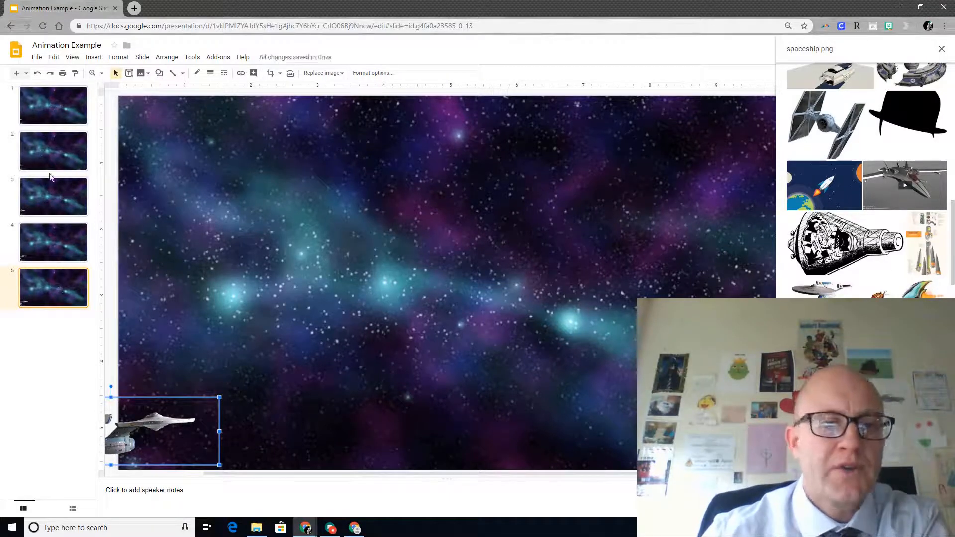
- Step forward from slide 1 to slide 5 and back again to check the spaceship's motion between slides
left_click(47, 107)
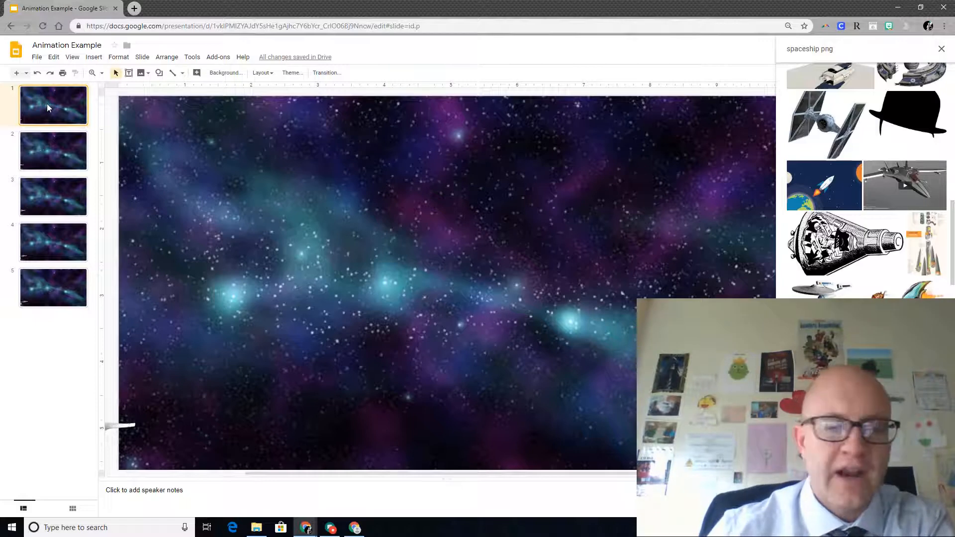
key("Down")
key("Down")
key("Down")
key("Down")
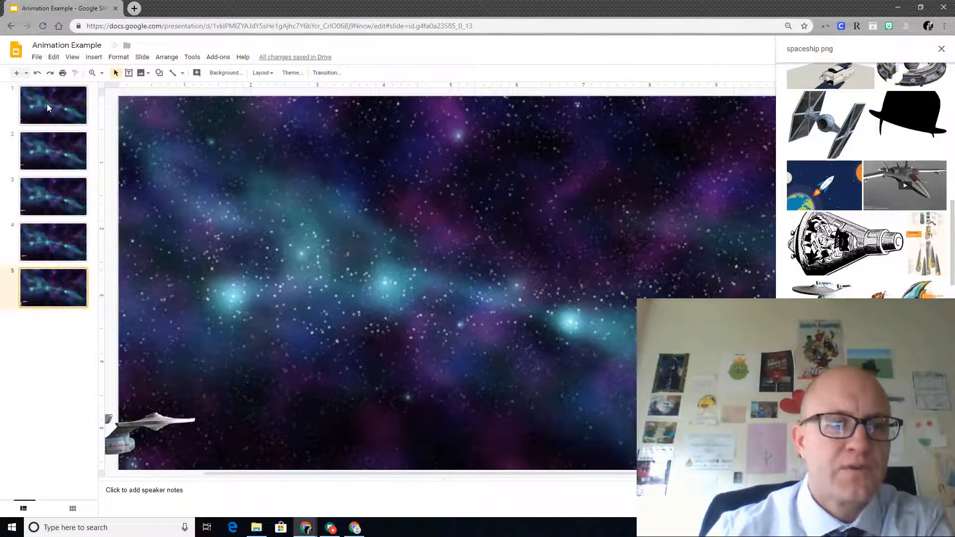
key("Up")
key("Up")
key("Up")
key("Up")
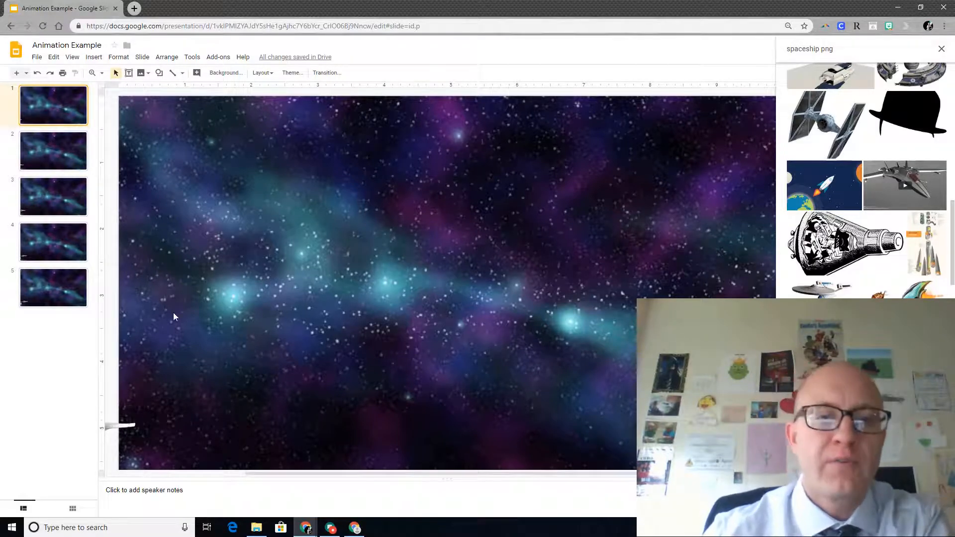
- Duplicate slide 5 and move the spaceship to the lower middle of the new slide 6
left_click(43, 277)
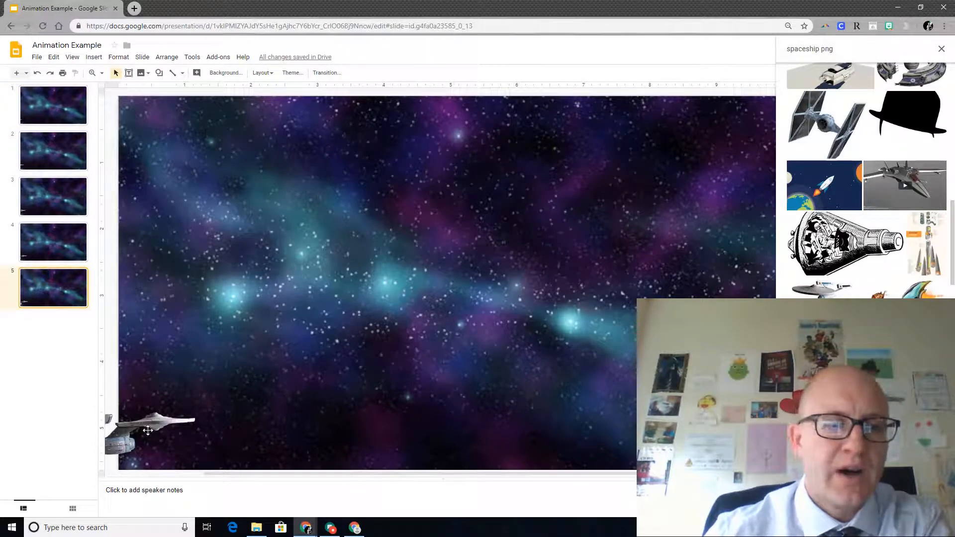
right_click(46, 301)
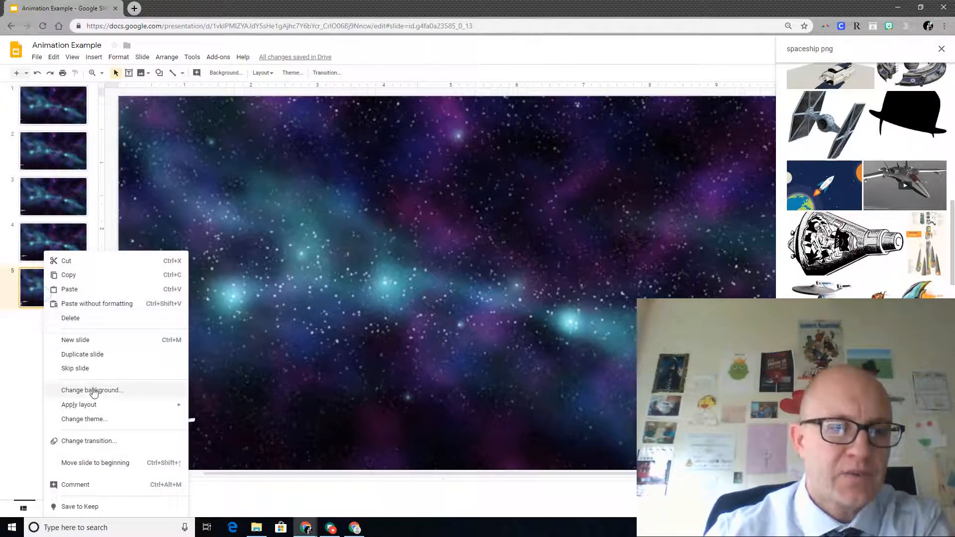
left_click(80, 354)
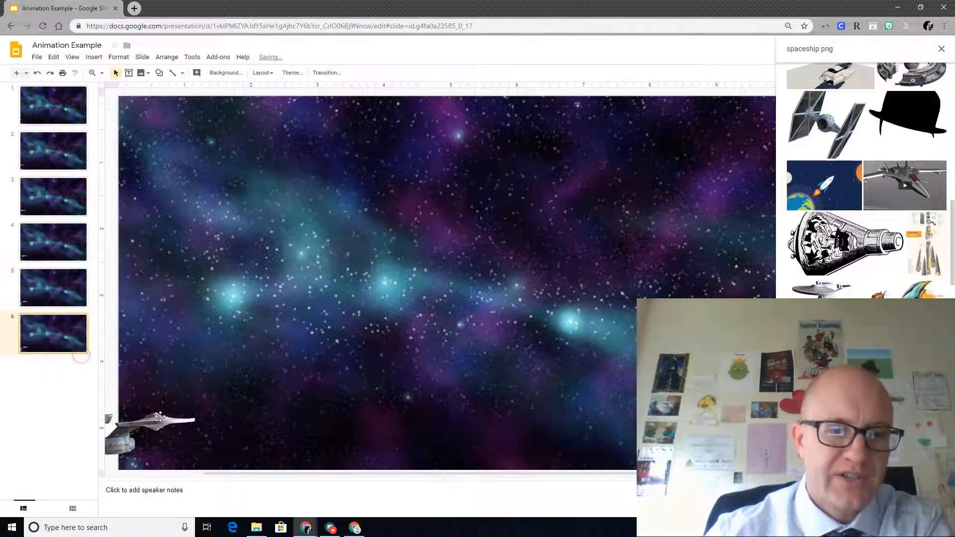
left_click_drag(219, 418, 498, 400)
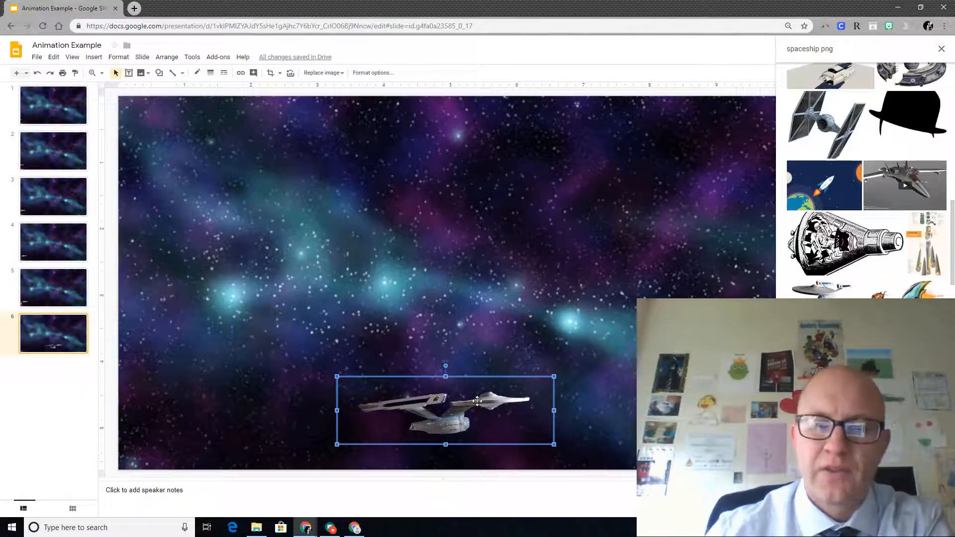
left_click_drag(486, 398, 514, 390)
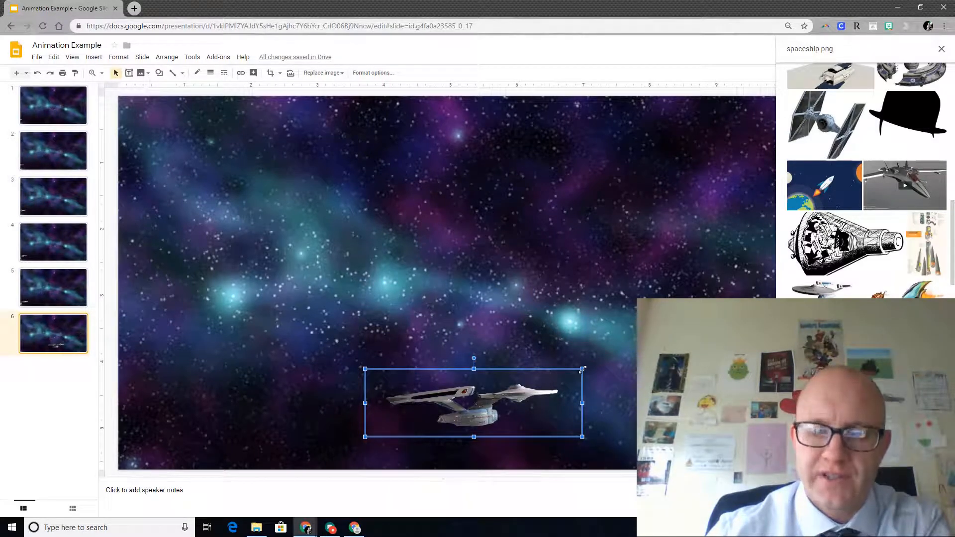
- Enlarge the spaceship on slide 6 slightly and rotate it a few degrees counterclockwise so its nose tilts up
left_click_drag(582, 370, 595, 366)
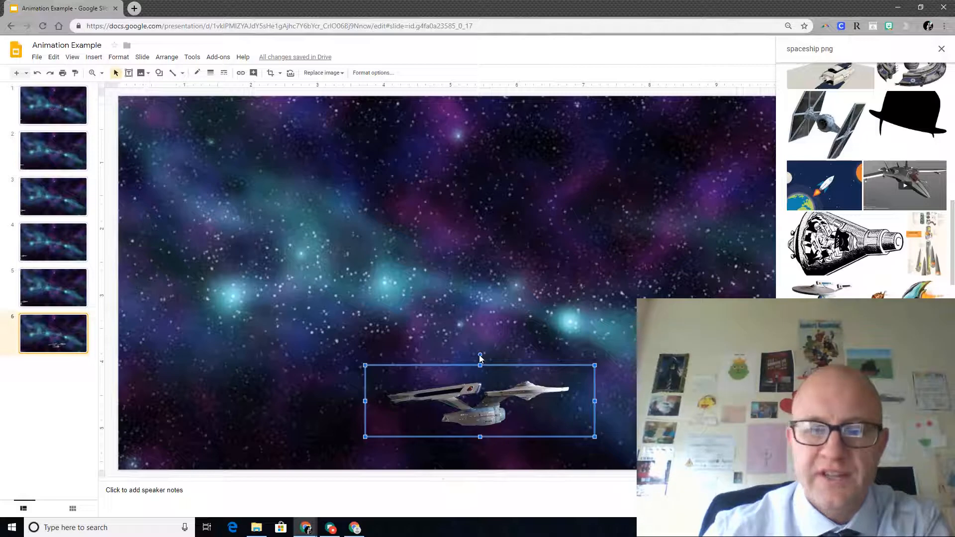
left_click_drag(479, 355, 476, 353)
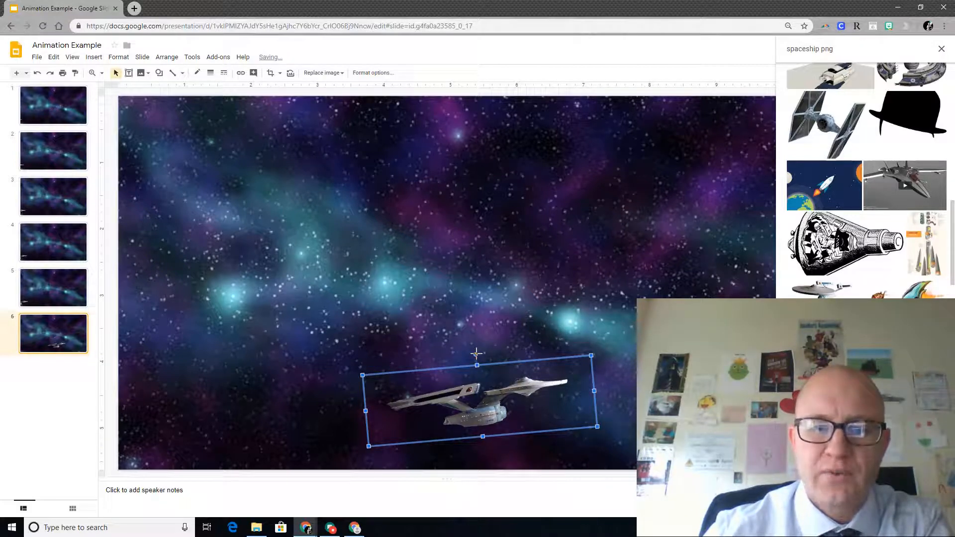
- Duplicate slide 6, move the spaceship slightly right and up on the new slide 7, and tilt its nose up a little more
right_click(58, 337)
left_click(85, 168)
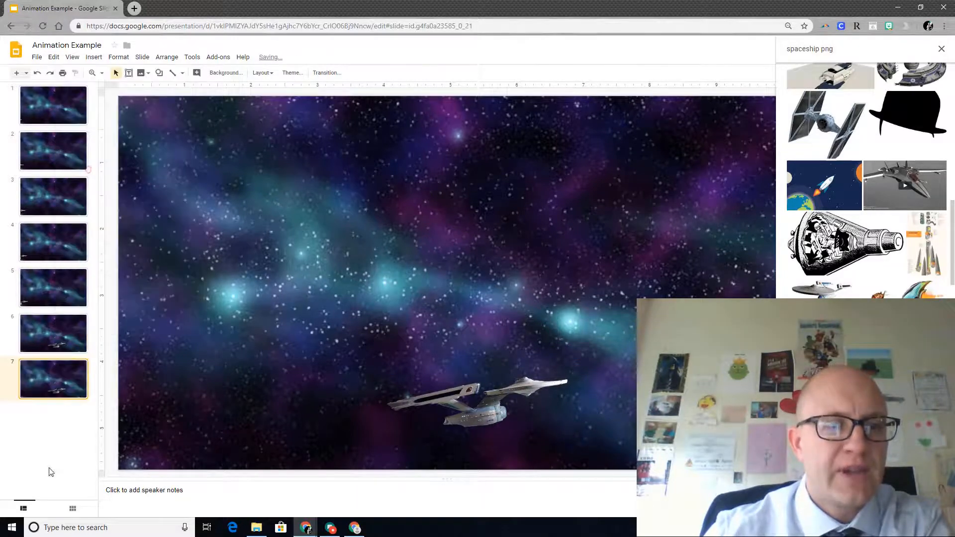
left_click(480, 416)
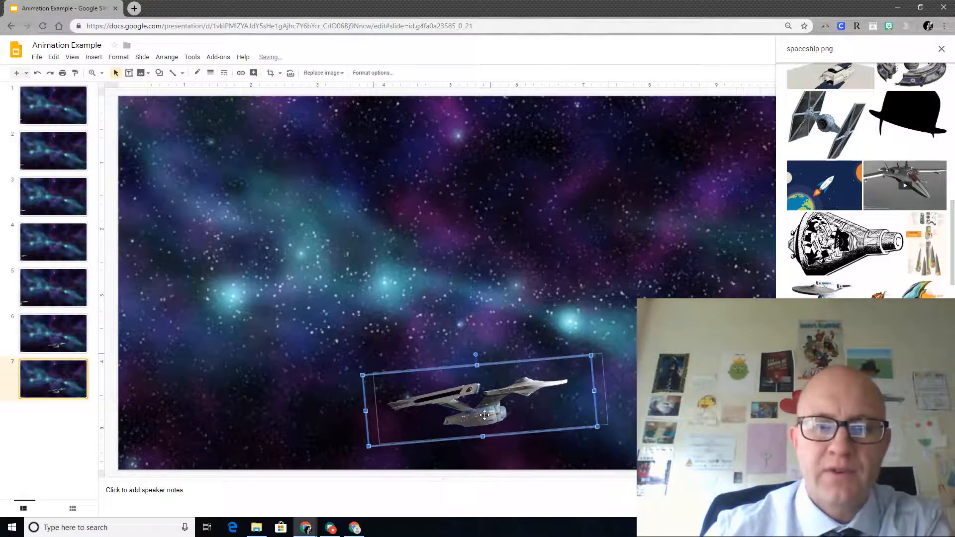
left_click_drag(485, 415, 496, 412)
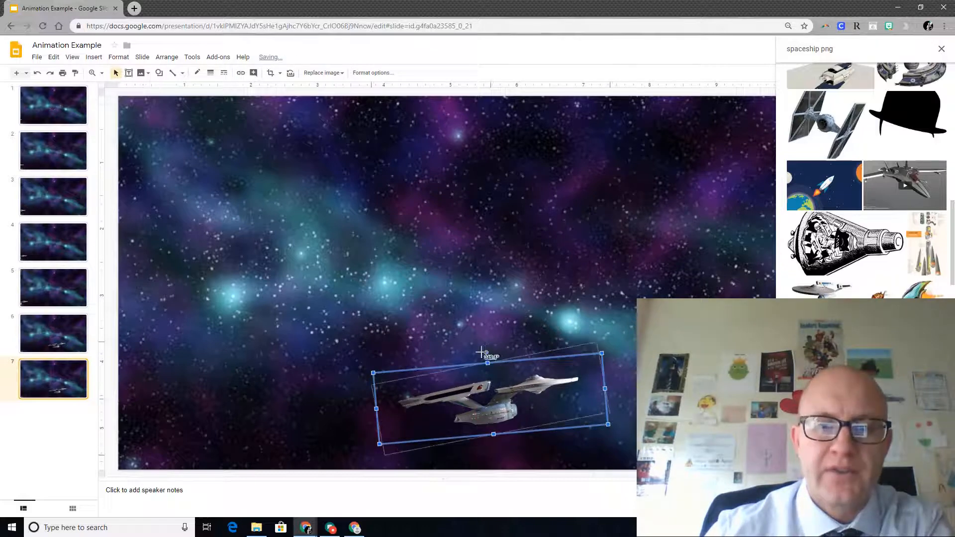
- Duplicate slide 7, shift the spaceship slightly further right on the new slide 8, and rotate it a few more degrees counterclockwise
right_click(42, 375)
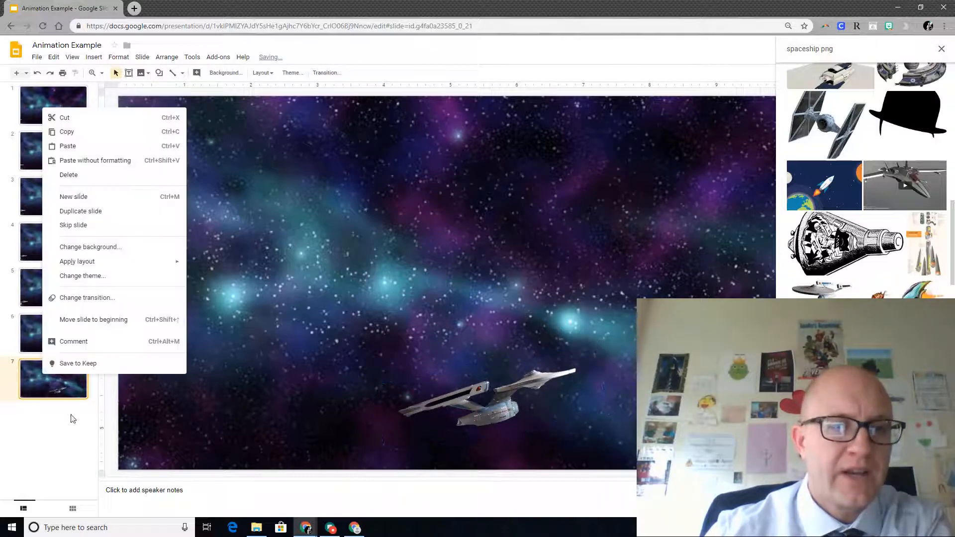
left_click(81, 211)
left_click(500, 425)
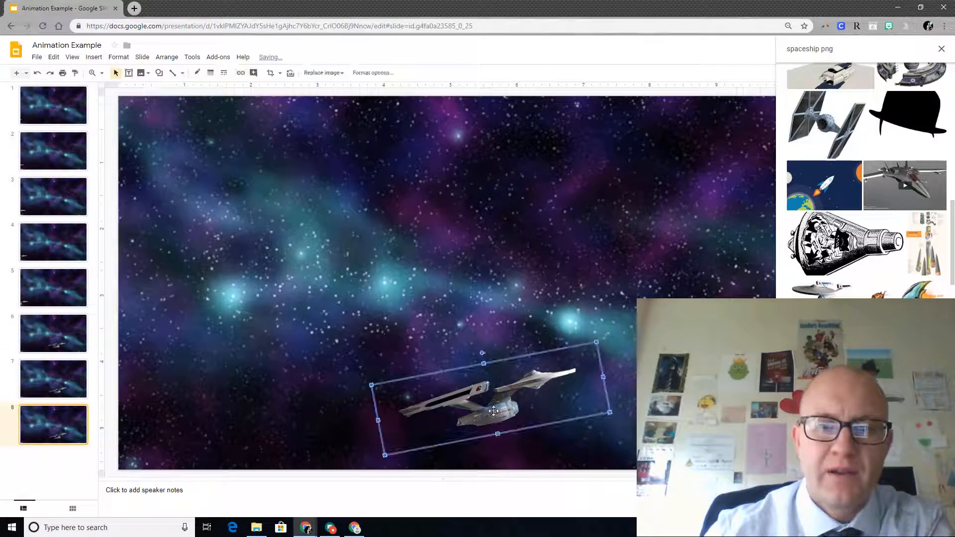
left_click_drag(500, 409, 510, 407)
left_click_drag(491, 353, 486, 353)
- Step back and forth between slides 6, 7 and 8 to check the spaceship's motion and tilt
left_click(51, 329)
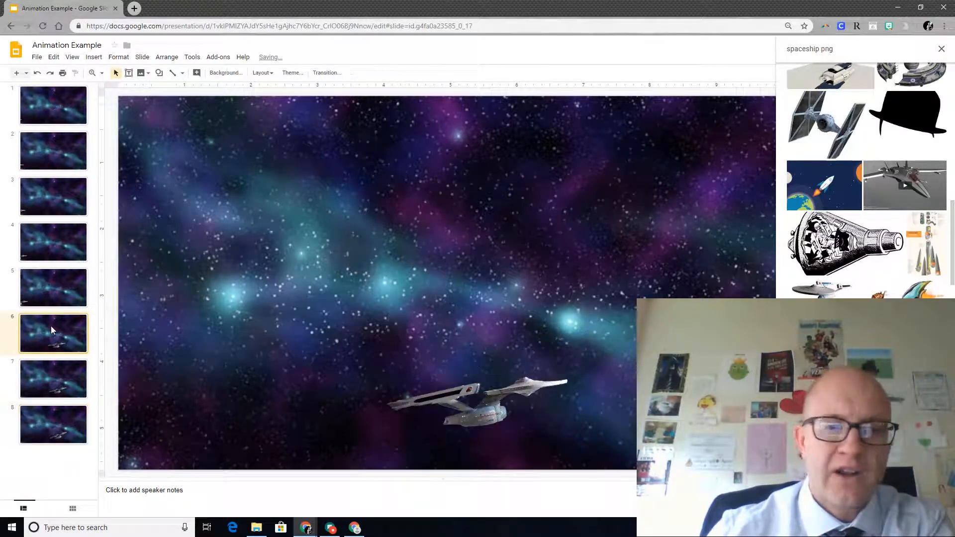
key("Down")
key("Up")
key("Down")
key("Down")
key("Up")
key("Up")
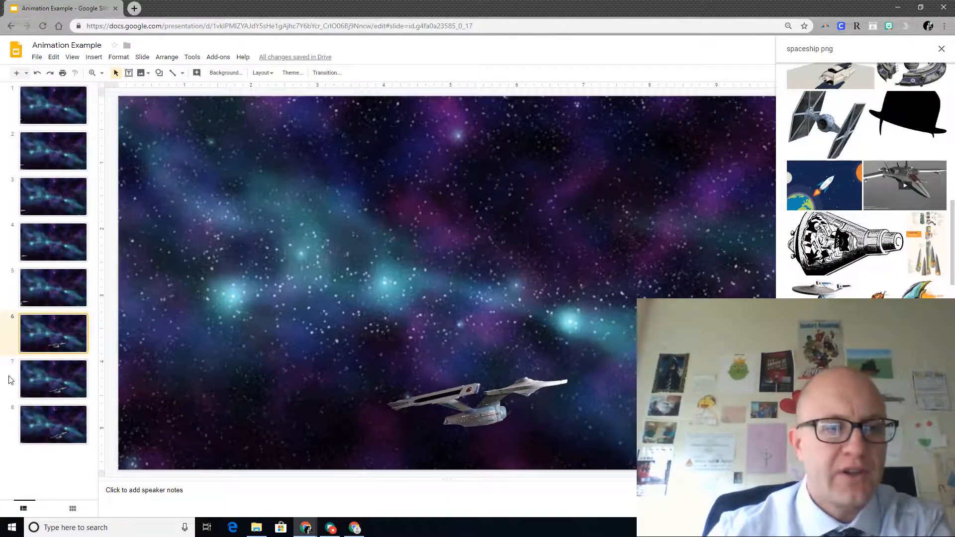
- Try small nudges of the spaceship on slide 8 in all four directions, and shift it two increments to the right
left_click(67, 423)
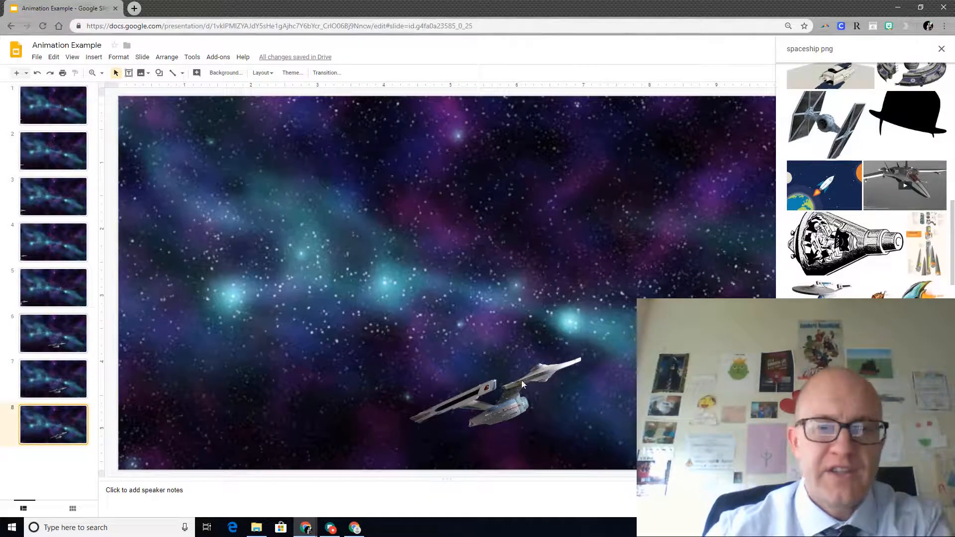
left_click(519, 401)
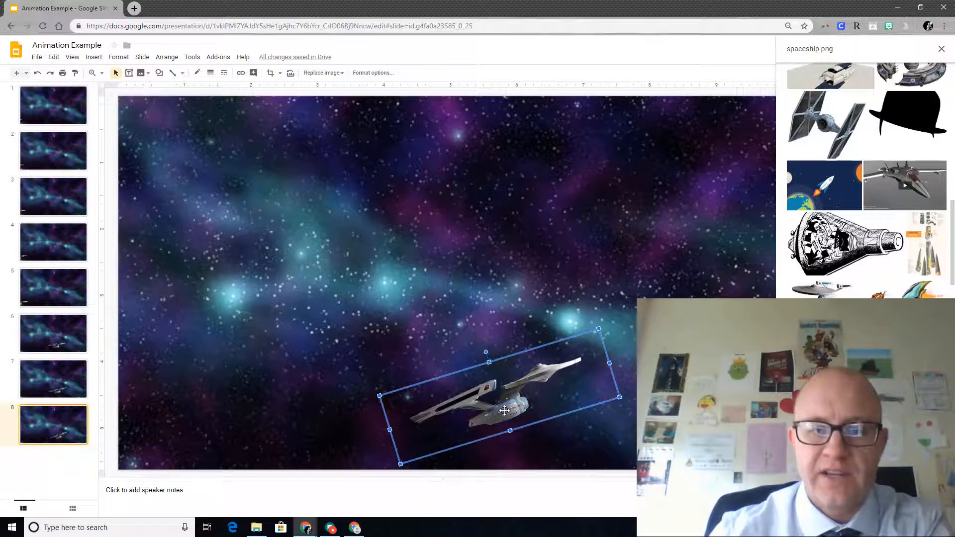
key("Right")
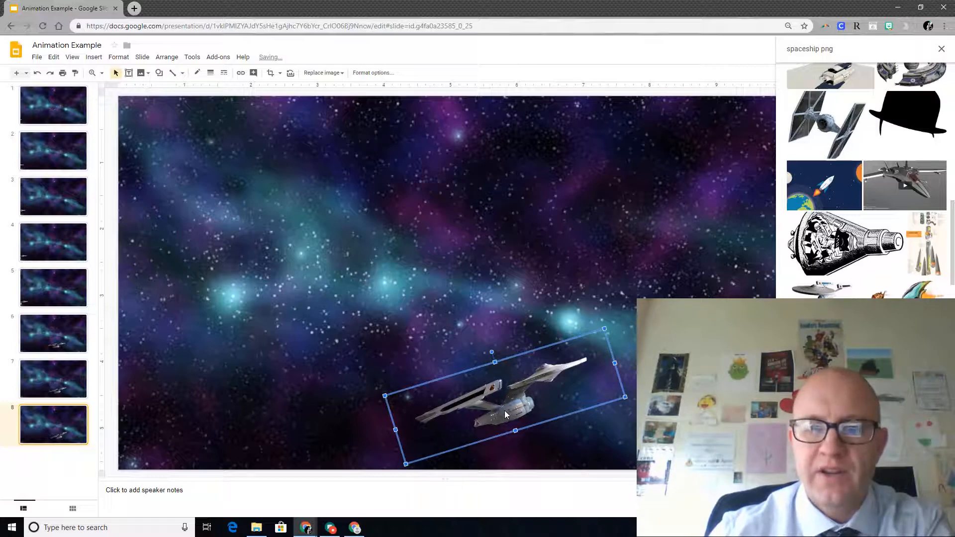
key("Left")
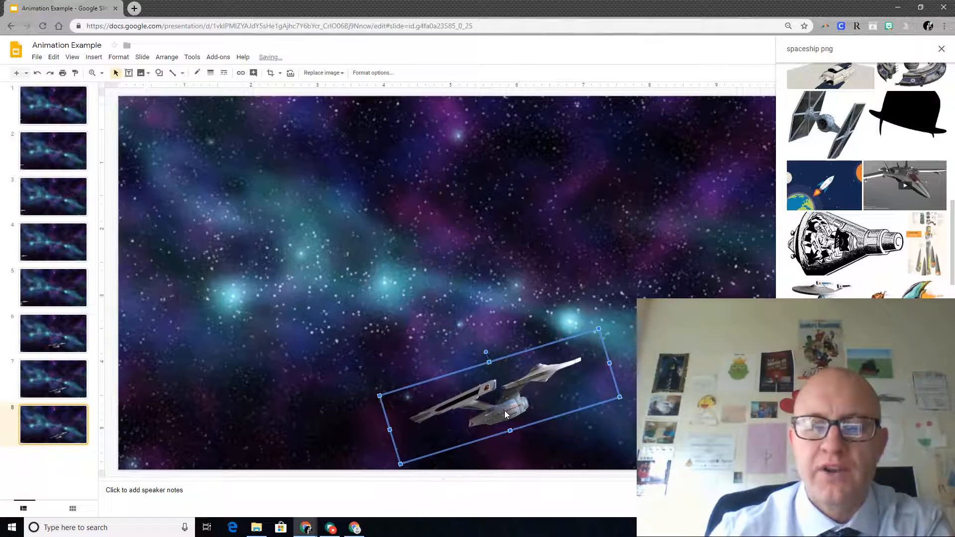
key("Up")
key("Down")
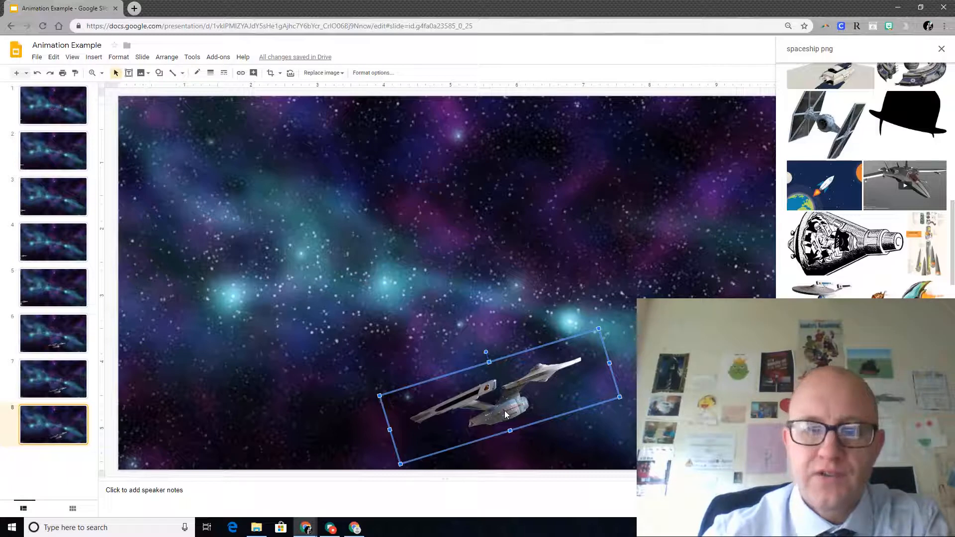
key("Right")
key("Right")
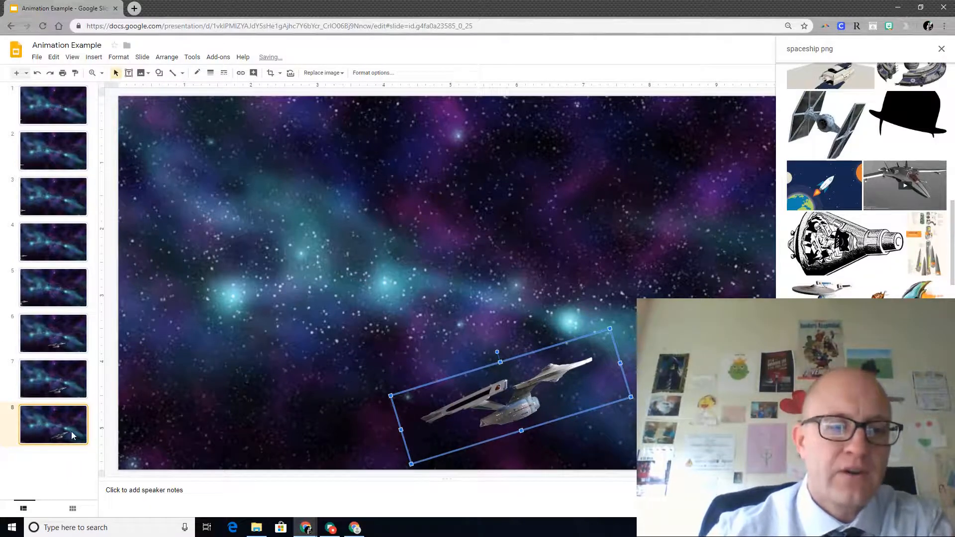